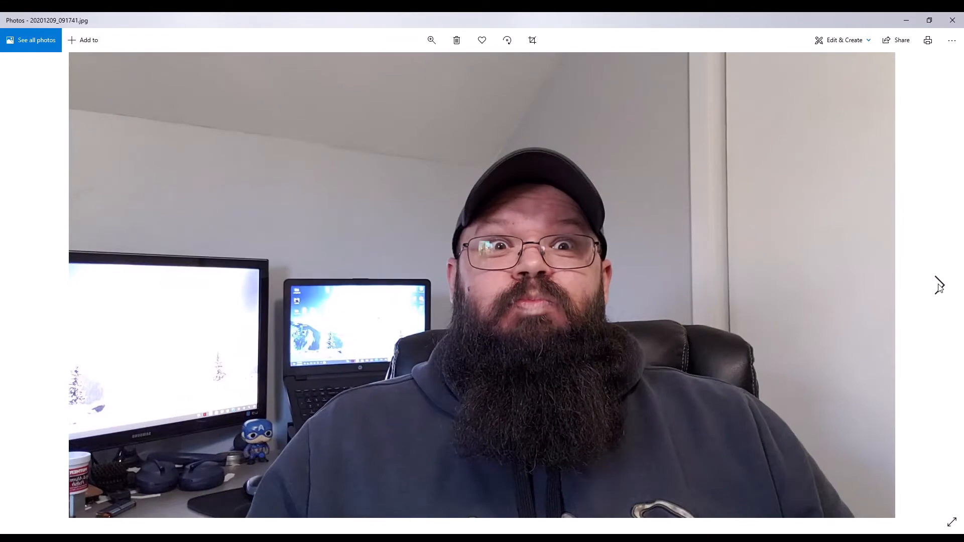
Step: Browse forward through the photos to the video 20201209_092022.mp4
click(939, 286)
click(939, 286)
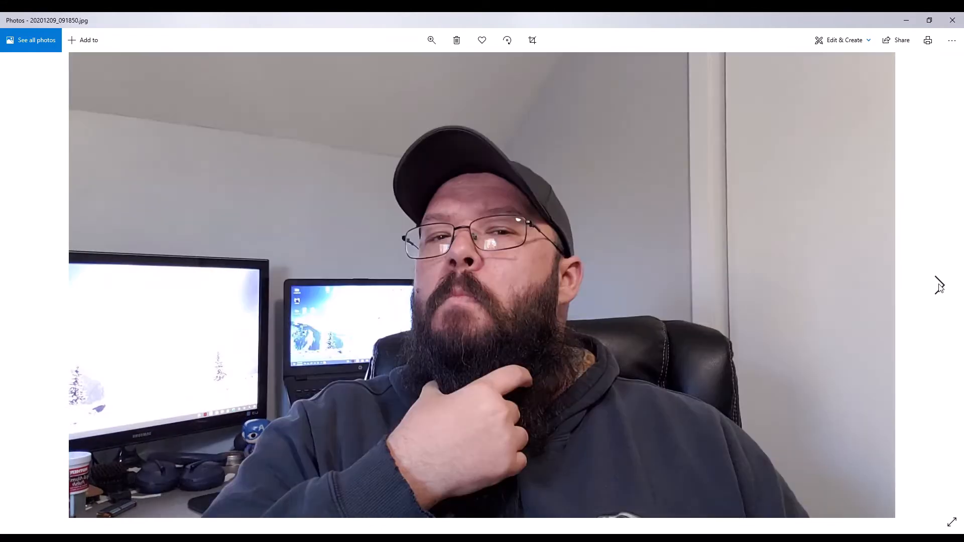
click(939, 286)
click(939, 286)
click(939, 286)
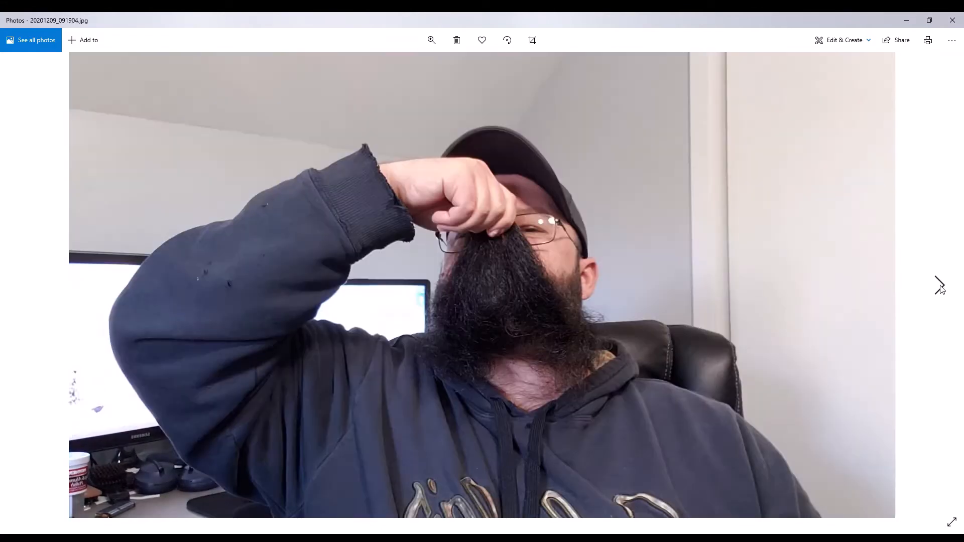
click(939, 286)
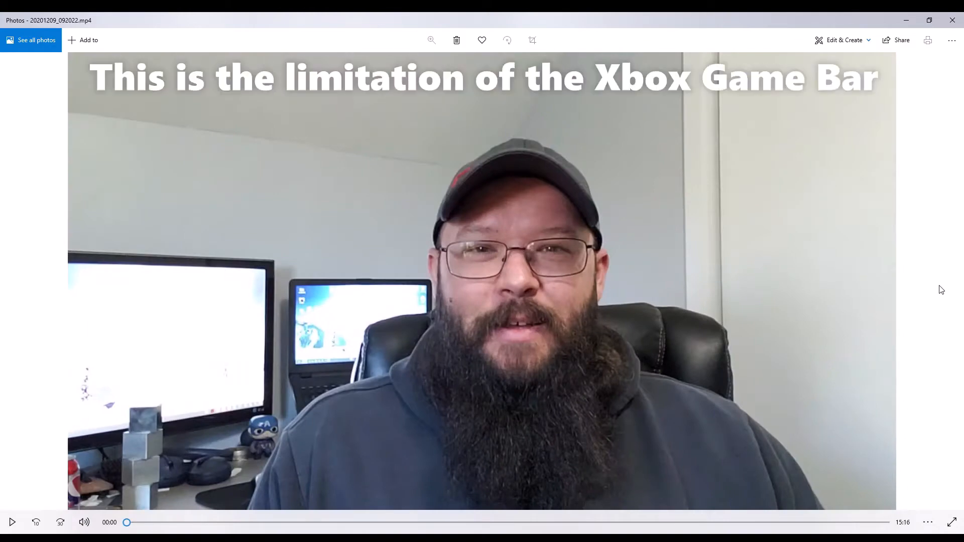
Step: Create a new video project from the open clip and name it "My First Video, all the good and the bad"
click(848, 41)
click(848, 163)
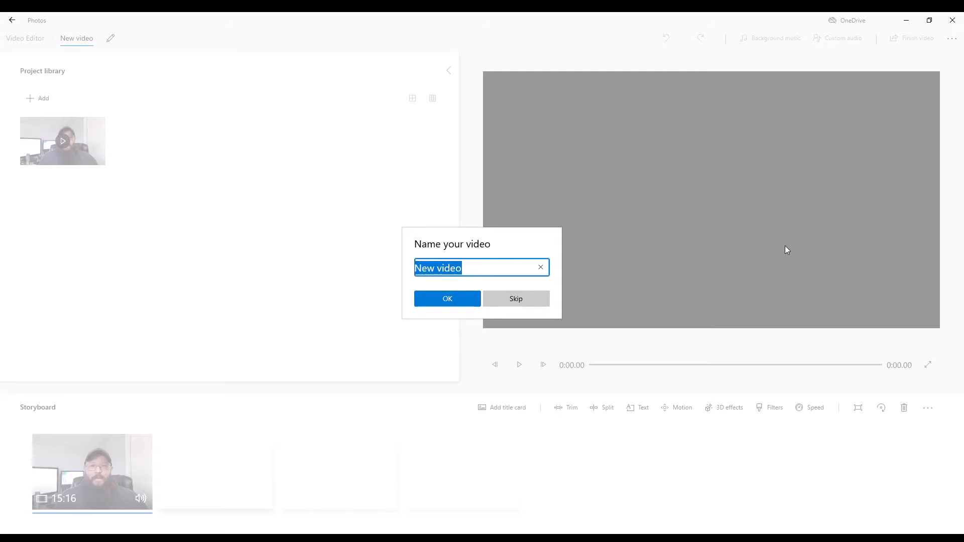
text(My Fir)
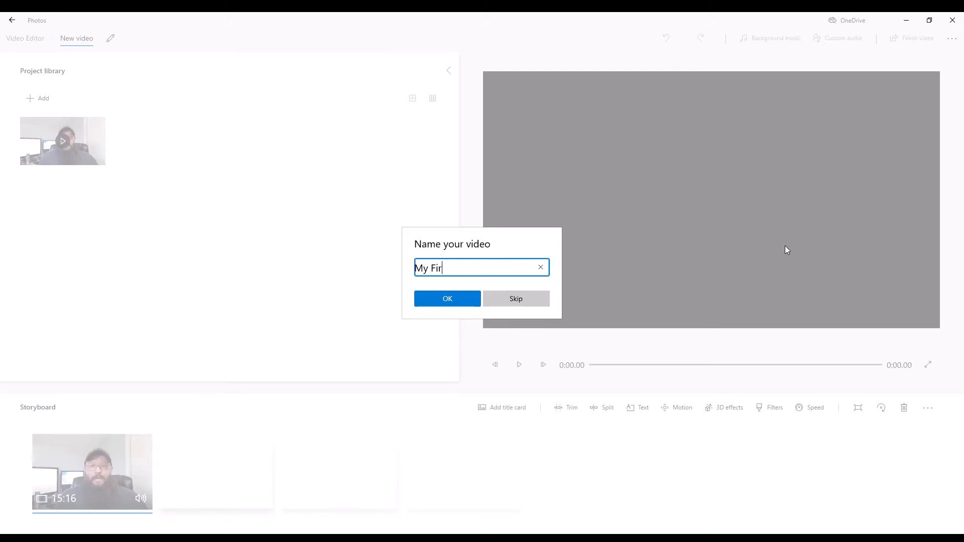
text(st Video)
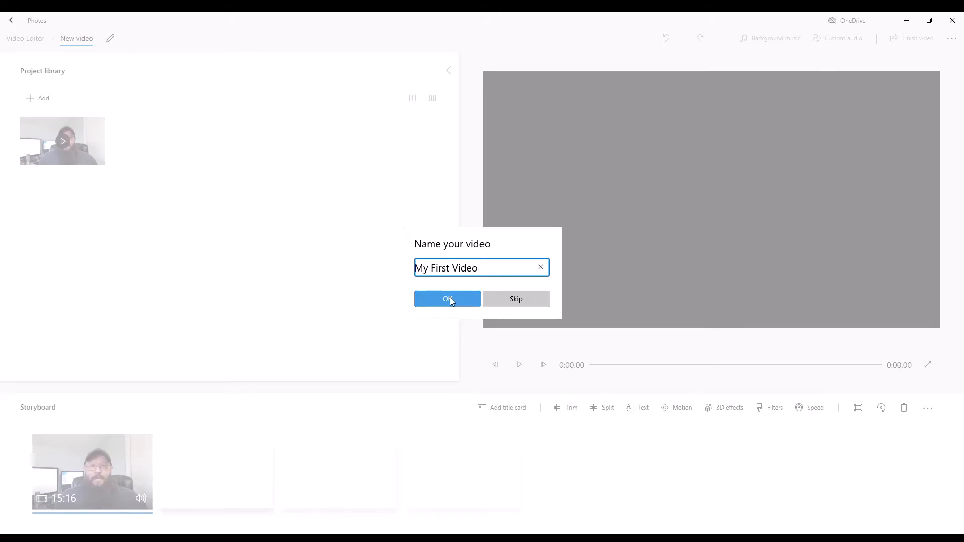
text(, the)
key(BackSpace)
key(BackSpace)
key(BackSpace)
key(BackSpace)
text(all the good and)
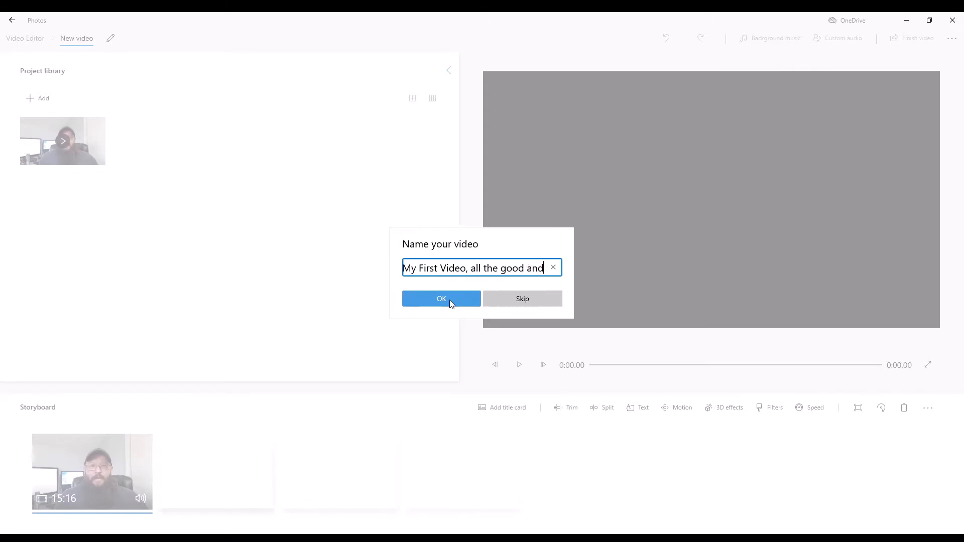
text( the bad)
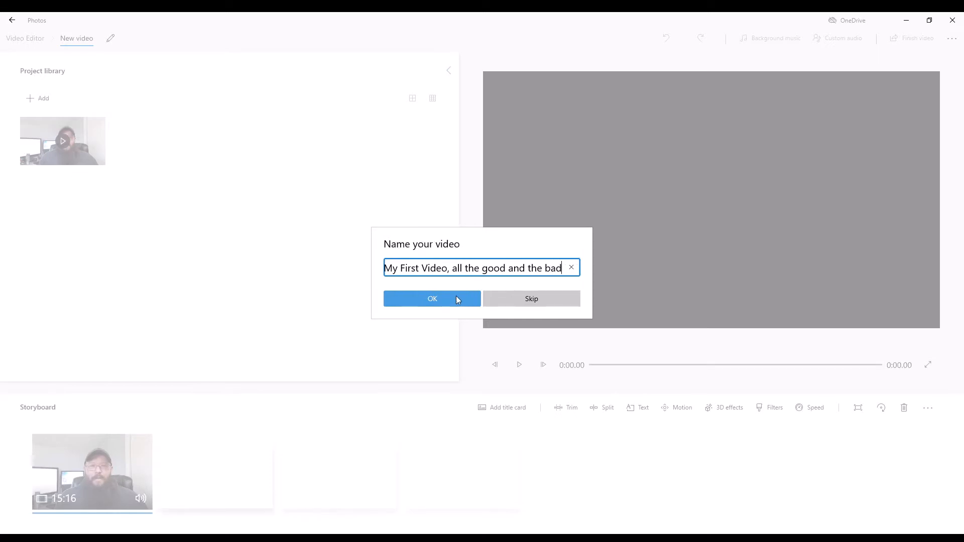
click(456, 298)
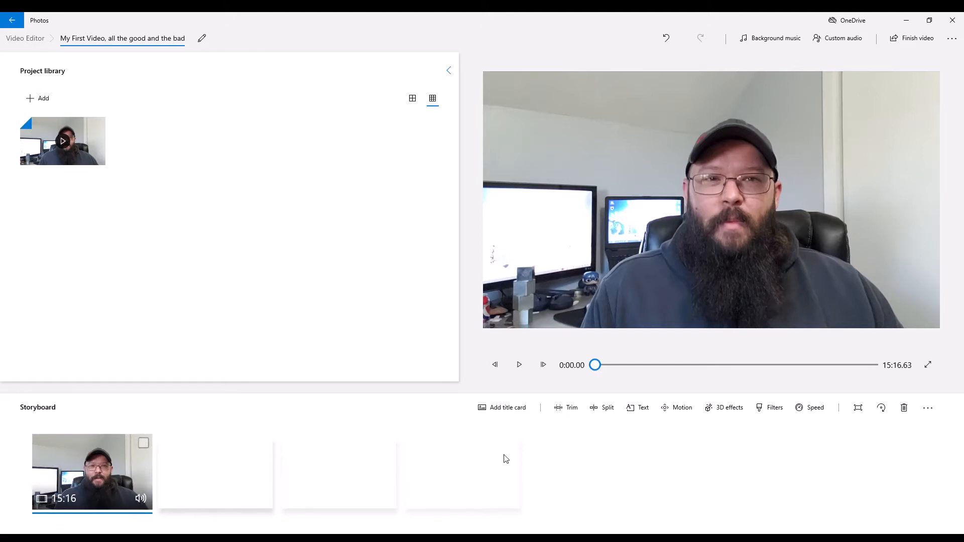
Step: Play the storyboard clip, fine-tune the playhead frame by frame to 0:10.60, and split the clip there
click(522, 363)
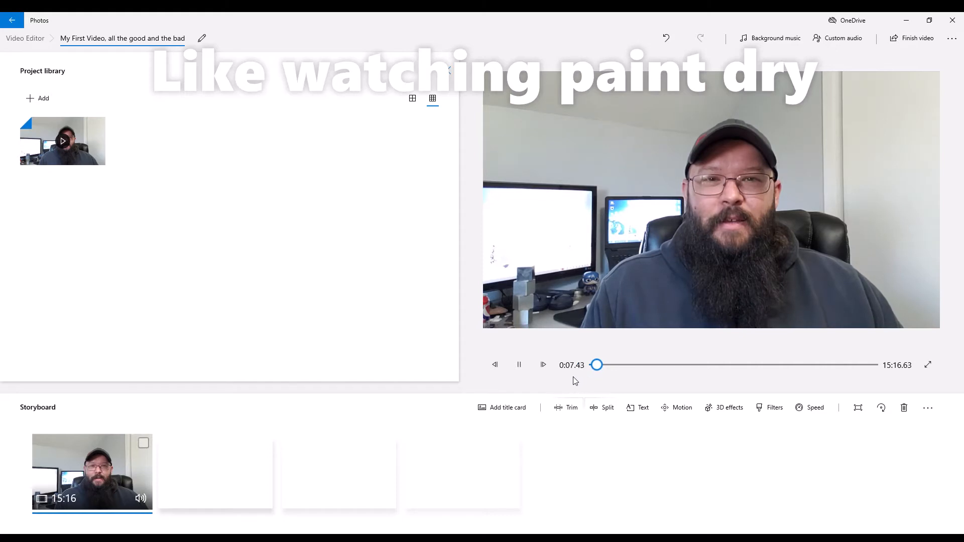
click(520, 366)
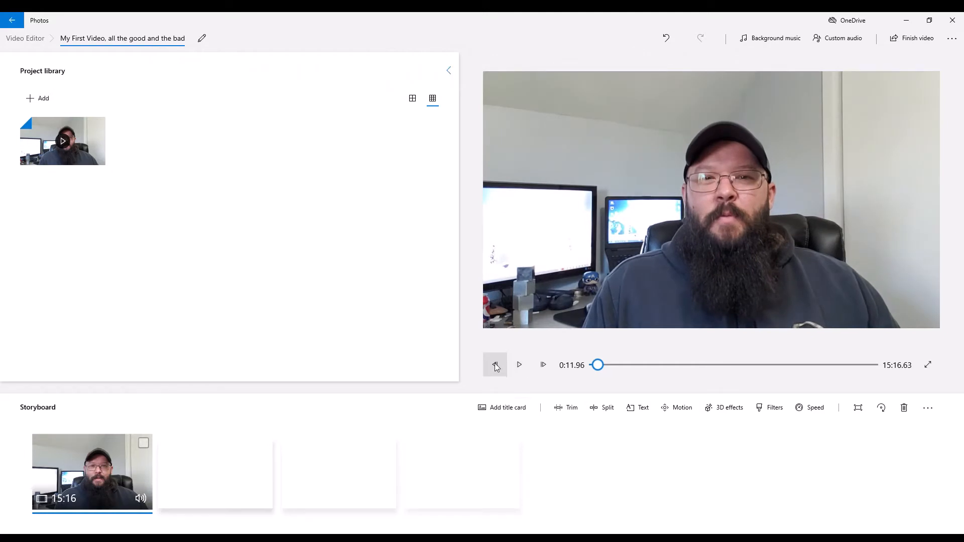
click(496, 365)
click(496, 367)
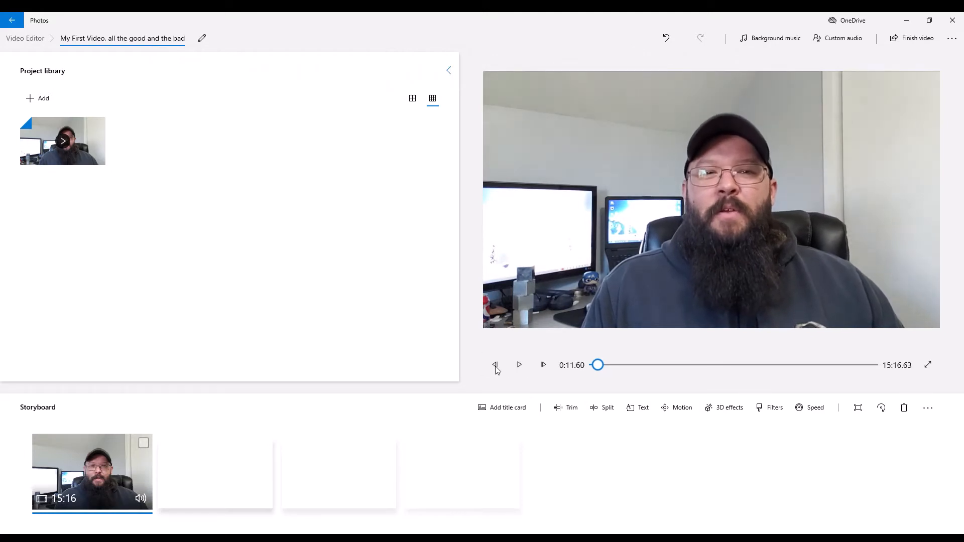
click(496, 369)
click(497, 370)
click(496, 370)
click(497, 370)
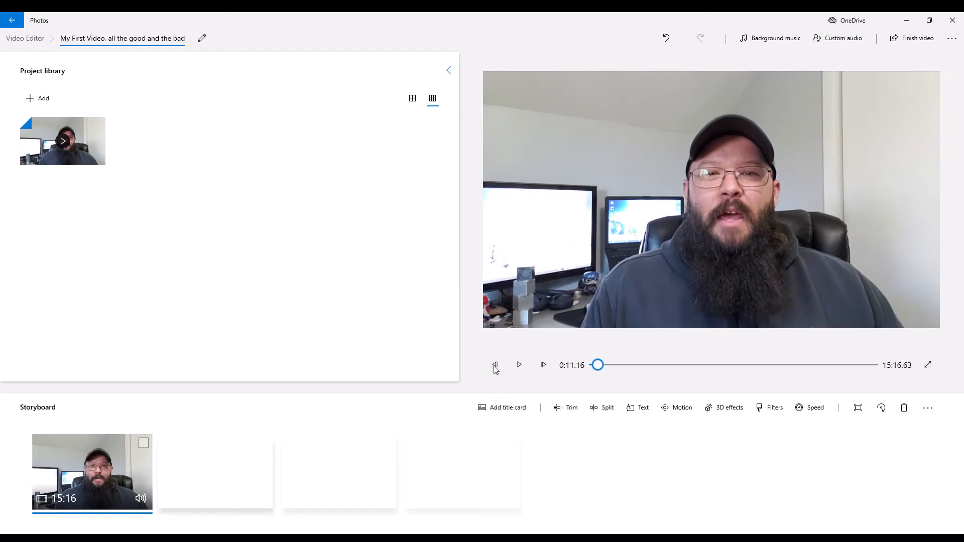
click(496, 369)
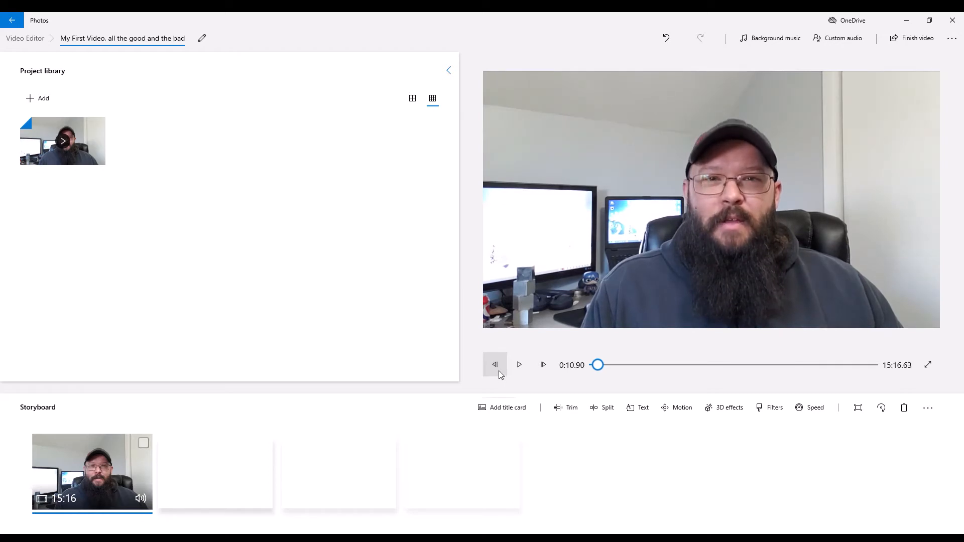
click(497, 371)
click(500, 371)
click(499, 371)
click(498, 370)
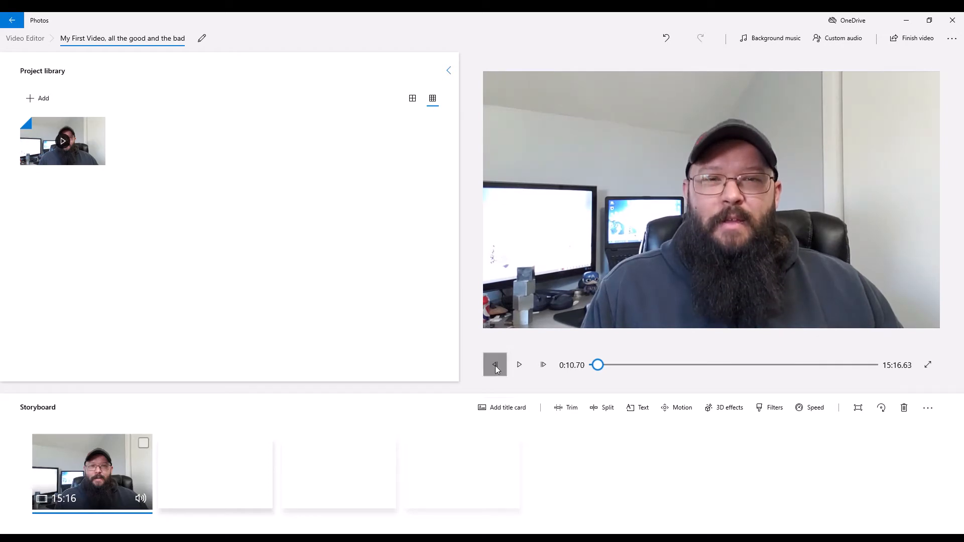
click(497, 370)
click(497, 371)
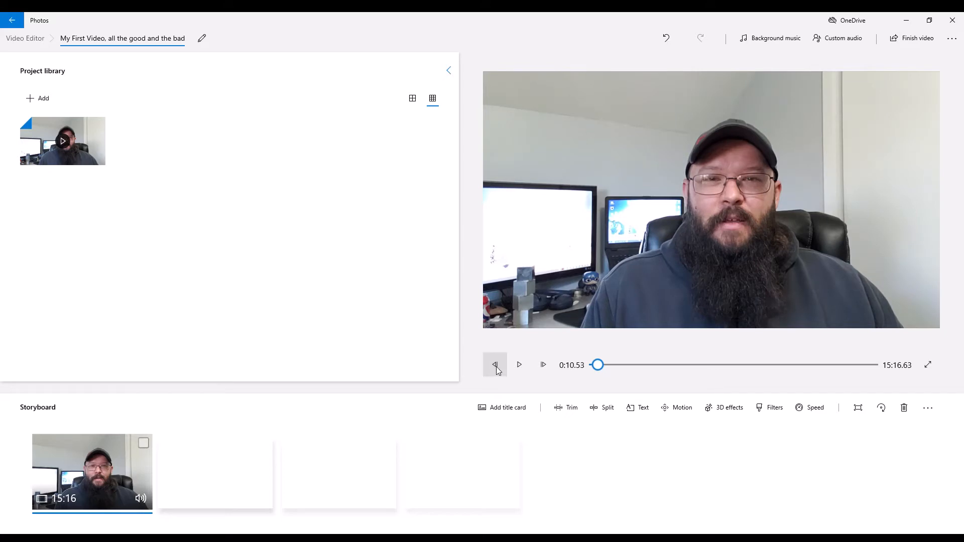
click(545, 370)
click(546, 371)
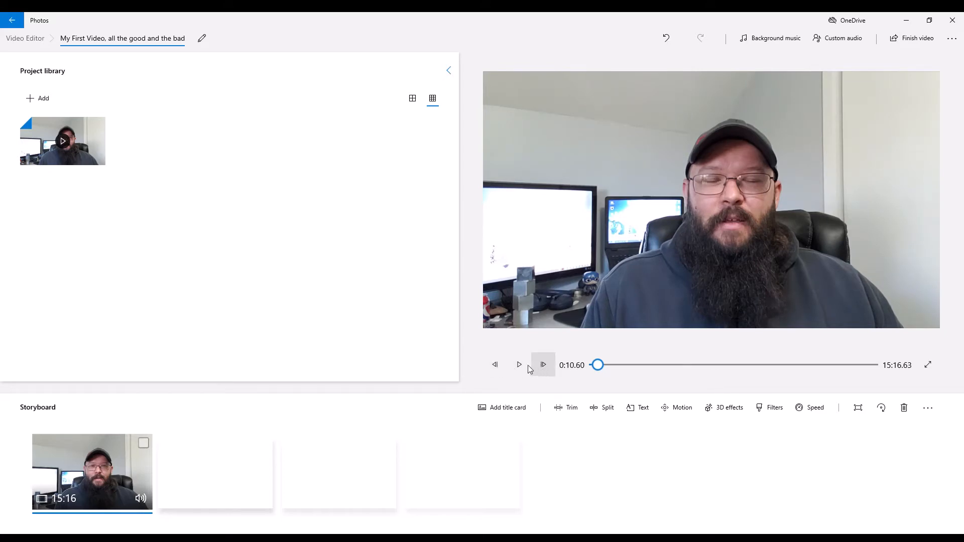
click(603, 411)
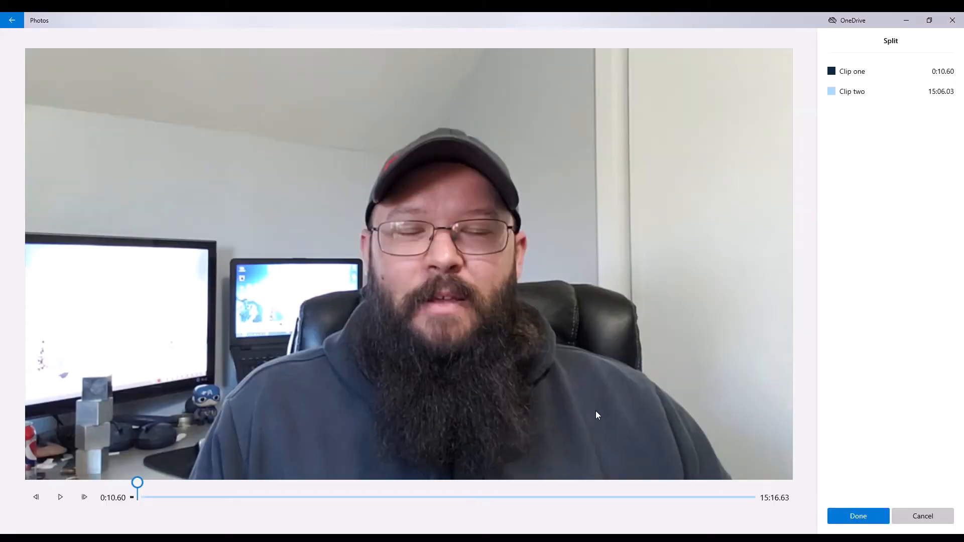
click(861, 516)
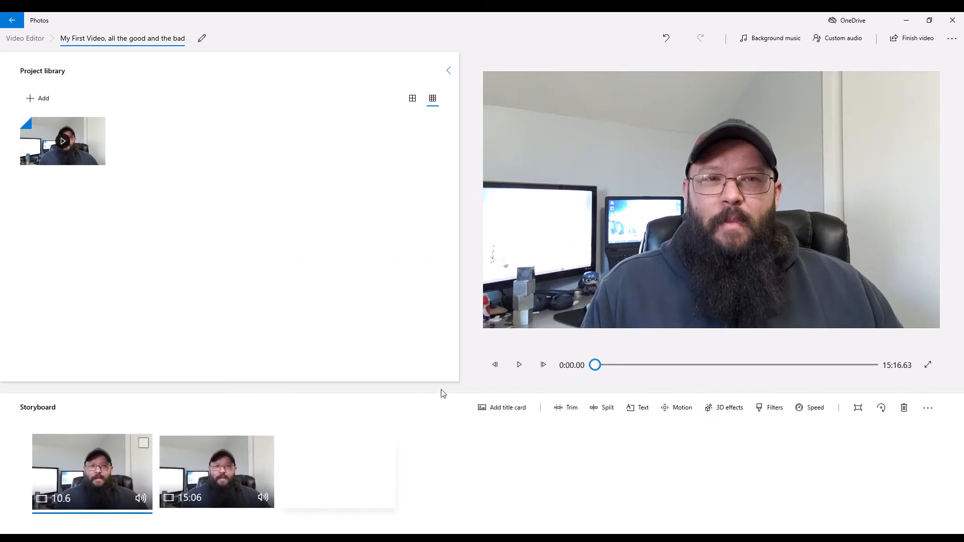
Step: Delete the 10.6-second opening clip from the storyboard
click(522, 371)
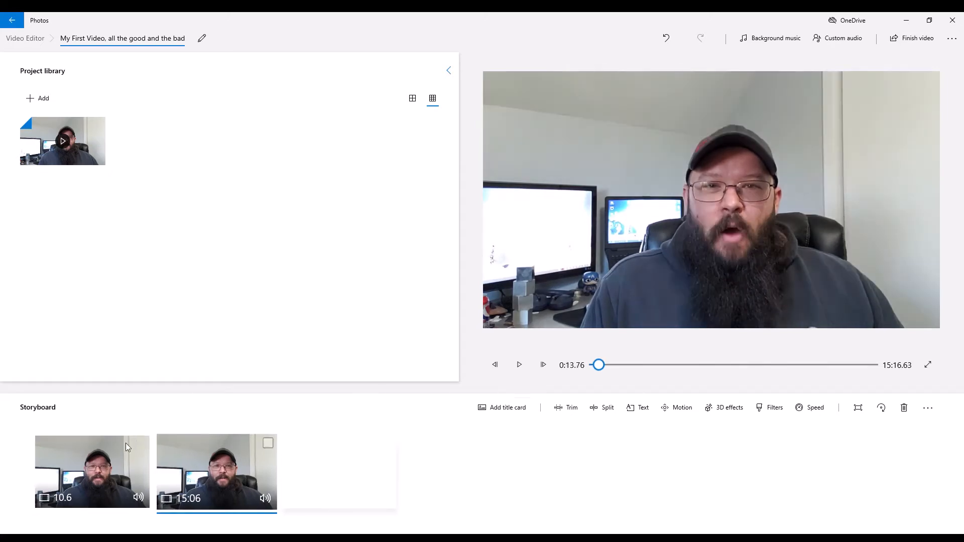
click(77, 466)
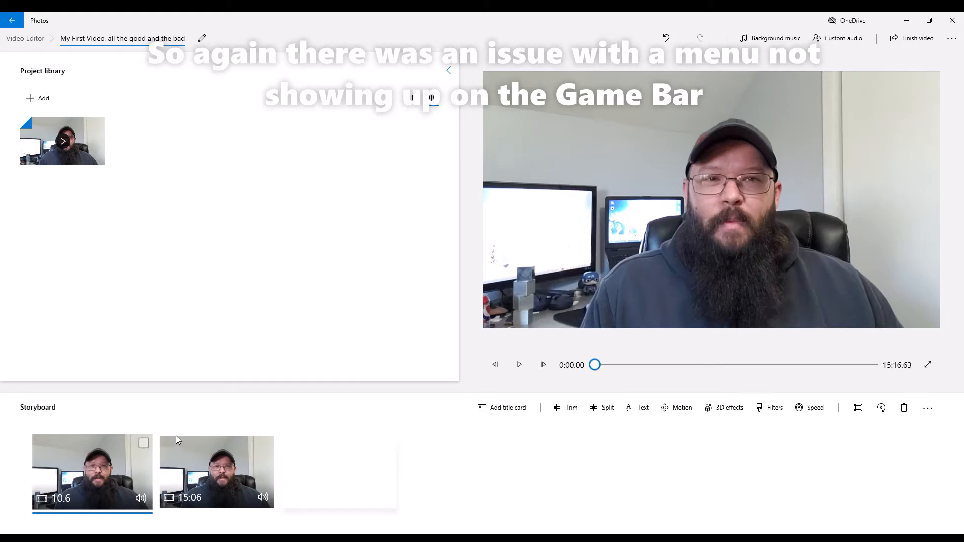
key(Delete)
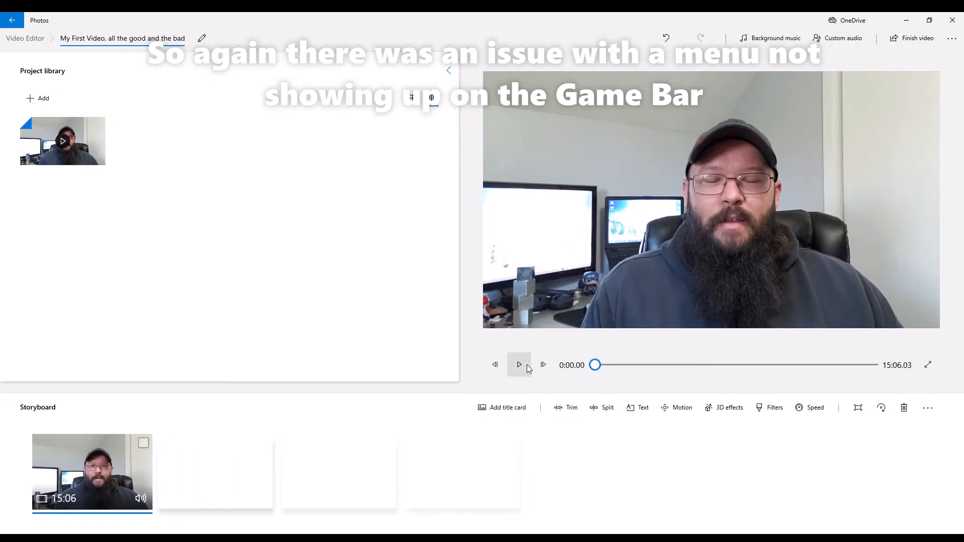
Step: Play back the remaining footage in stages to review it for the next cut point
click(528, 369)
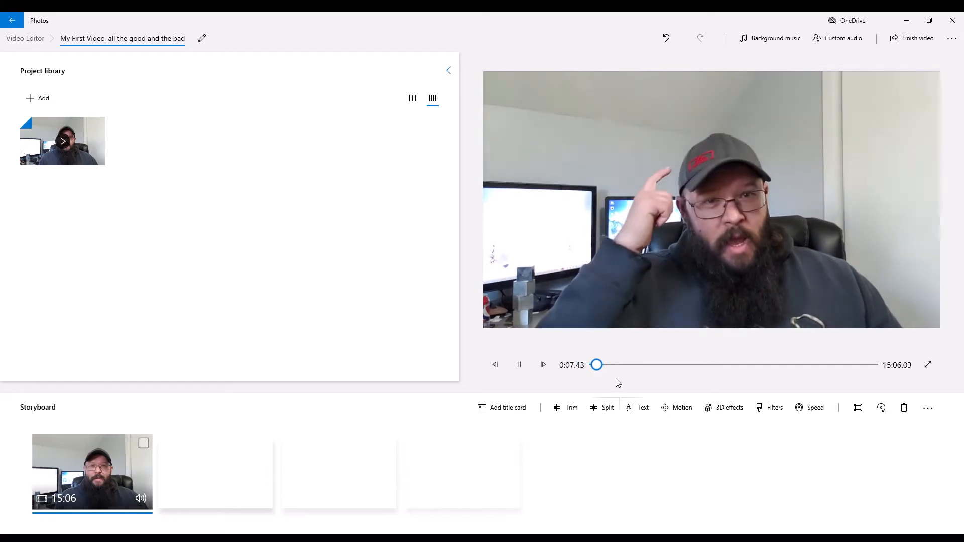
click(520, 365)
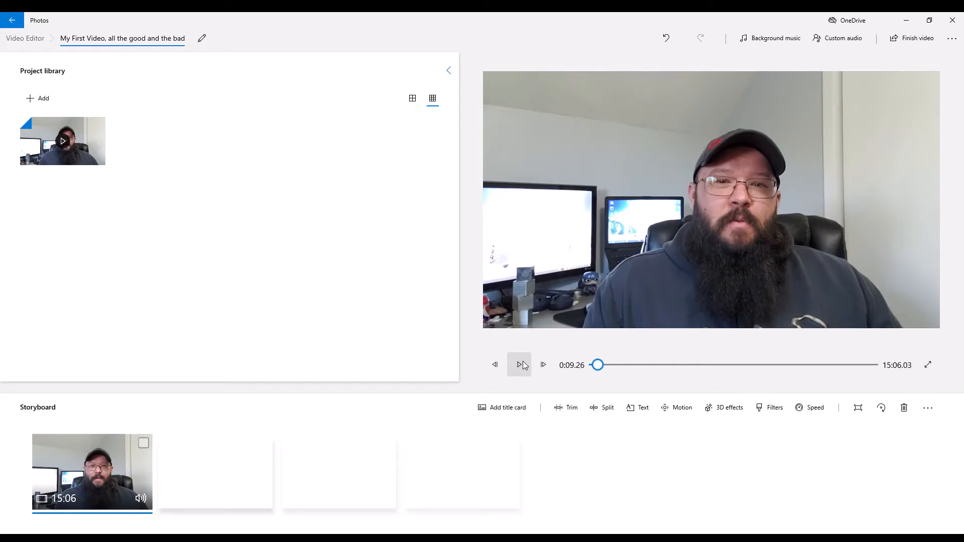
click(520, 365)
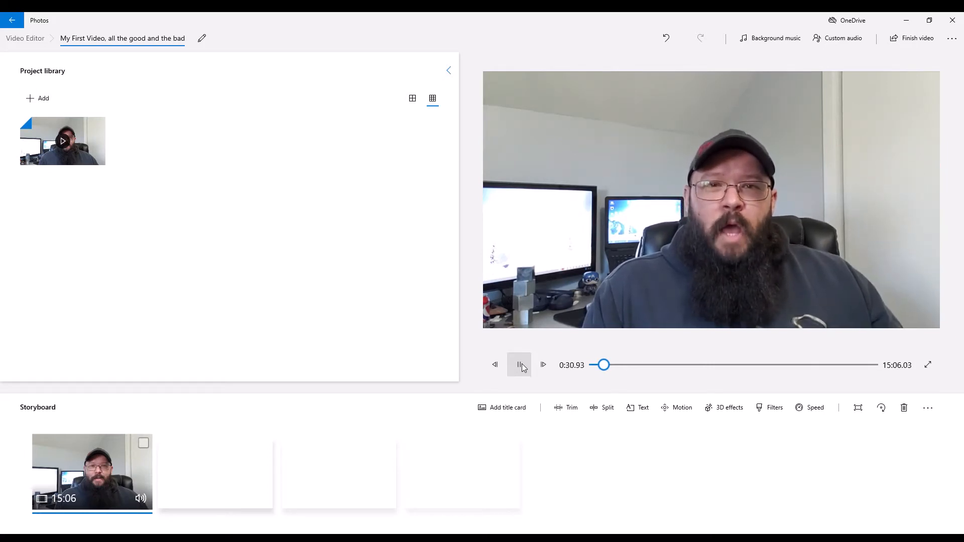
click(520, 365)
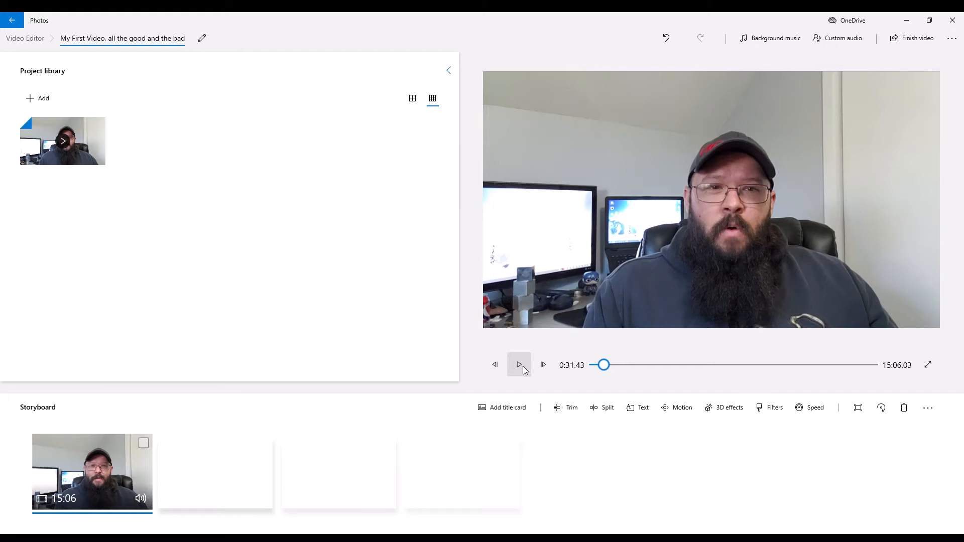
click(523, 366)
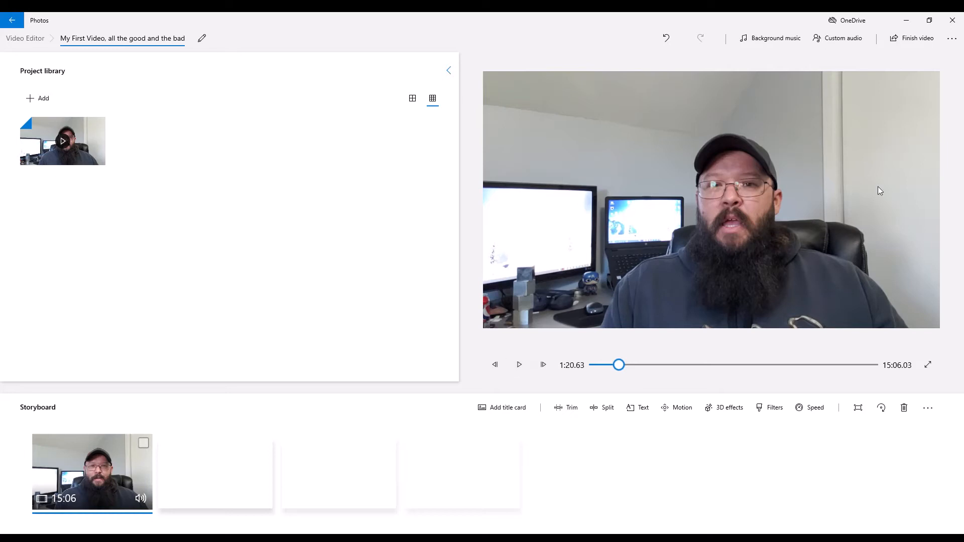
click(519, 366)
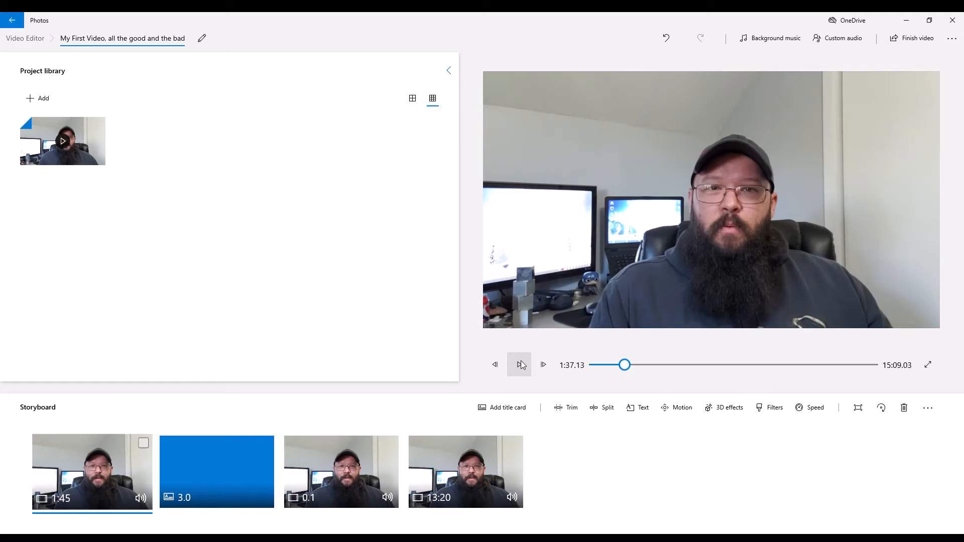
Step: Split the 13:20 clip at 1:56.50 on the project timeline, making its first part 0:08.26 long
click(521, 365)
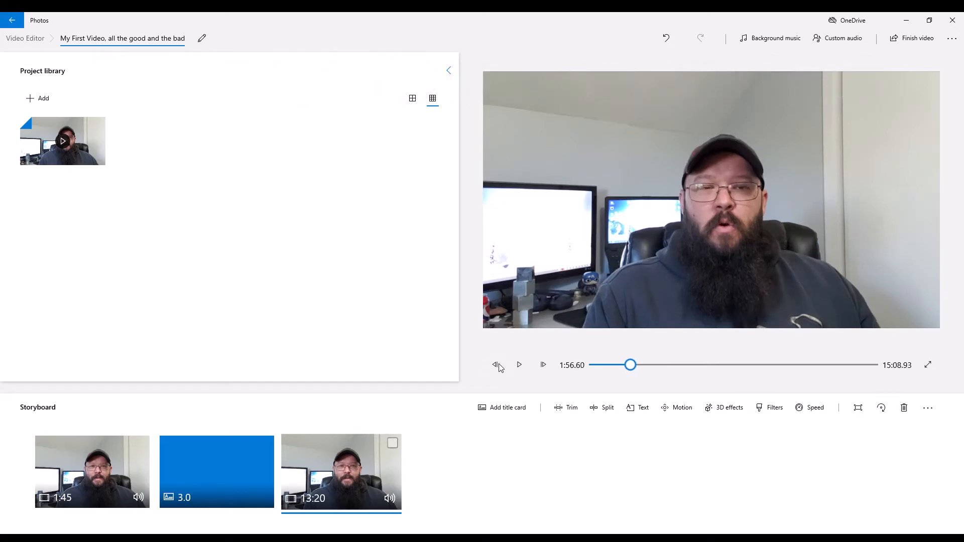
click(499, 367)
click(500, 368)
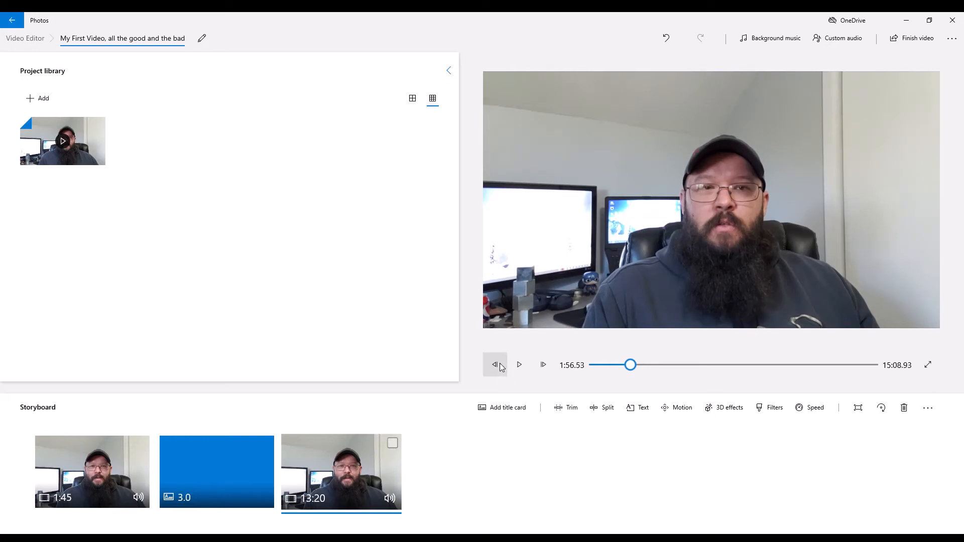
click(500, 368)
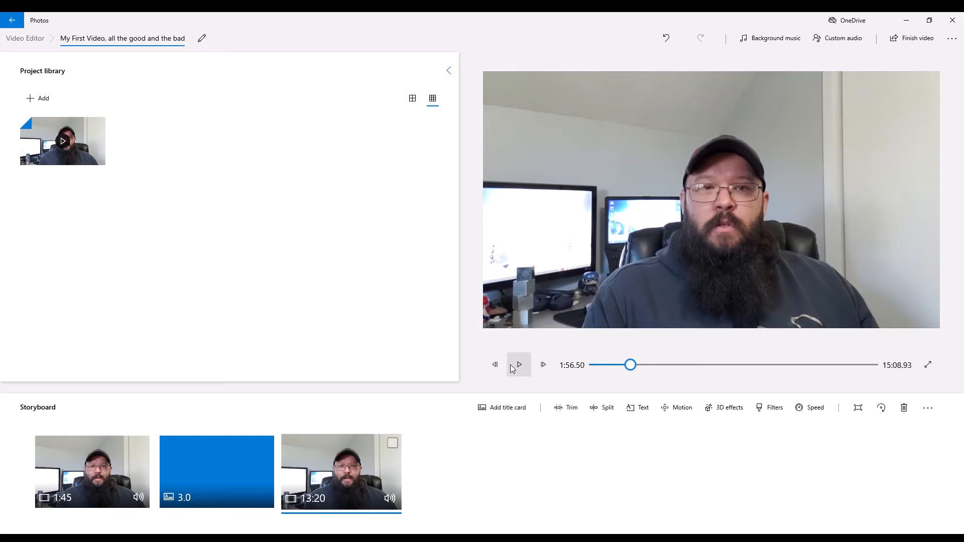
click(607, 409)
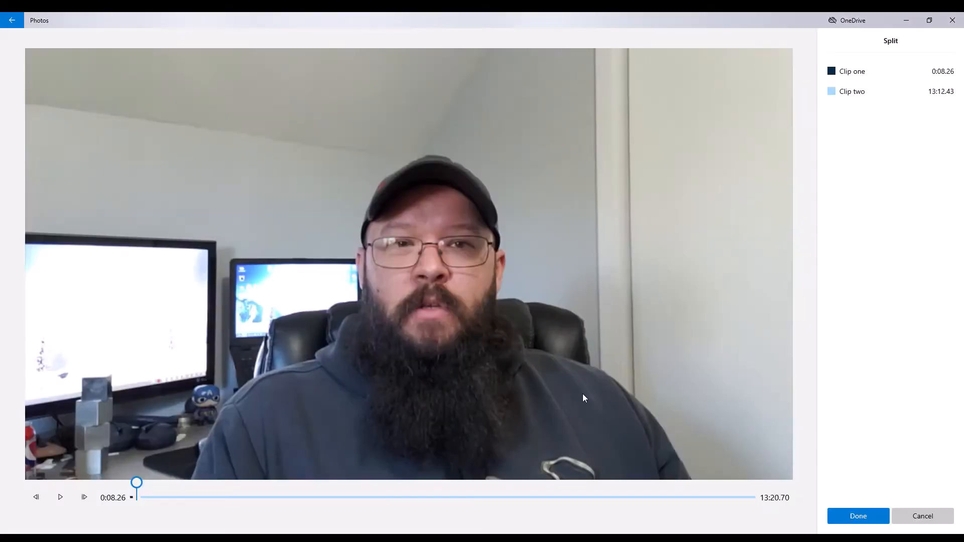
click(857, 518)
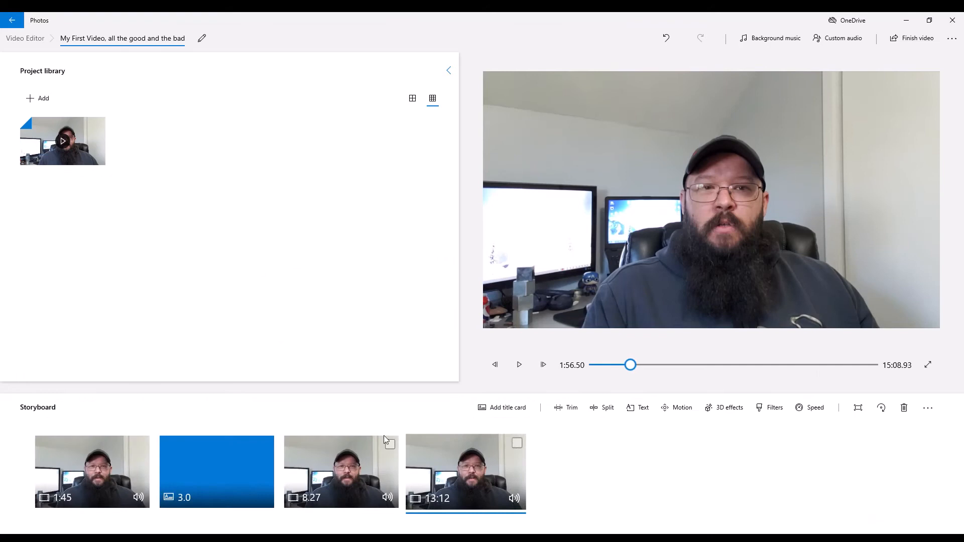
Step: Move the blue title card between the 8.27-second clip and the 13:12 clip in the storyboard
click(335, 474)
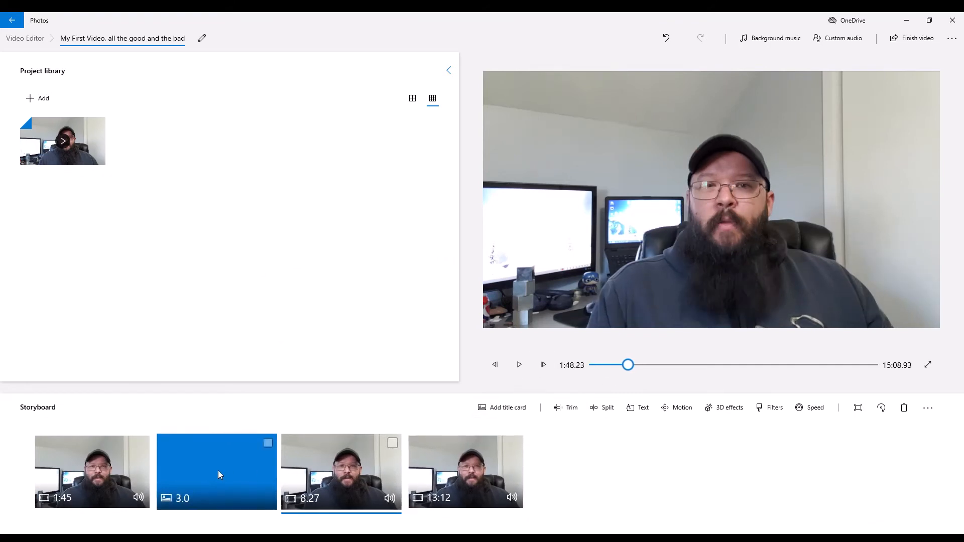
drag(218, 471, 424, 474)
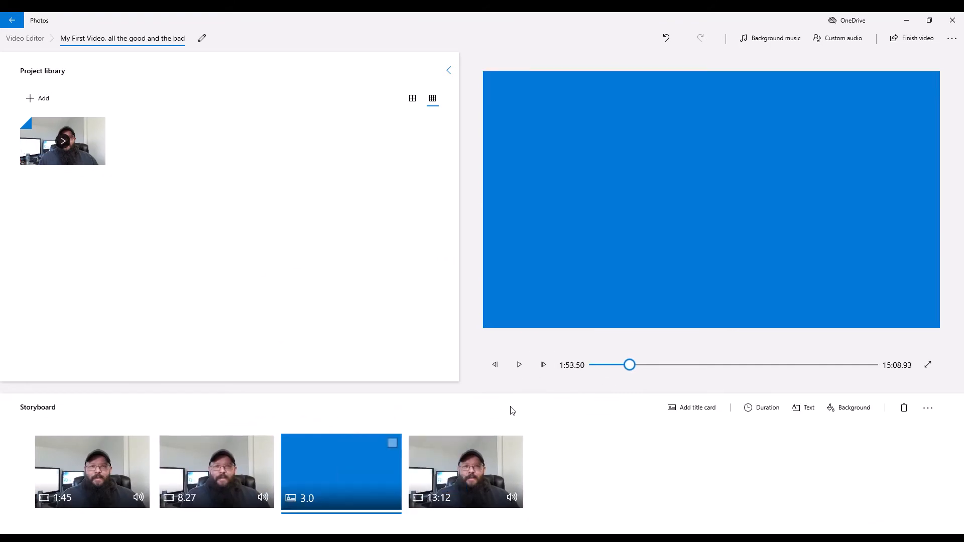
Step: Split the 13:12 clip into 35.63-second and 12:36 parts, and place the blue title card between them
click(233, 471)
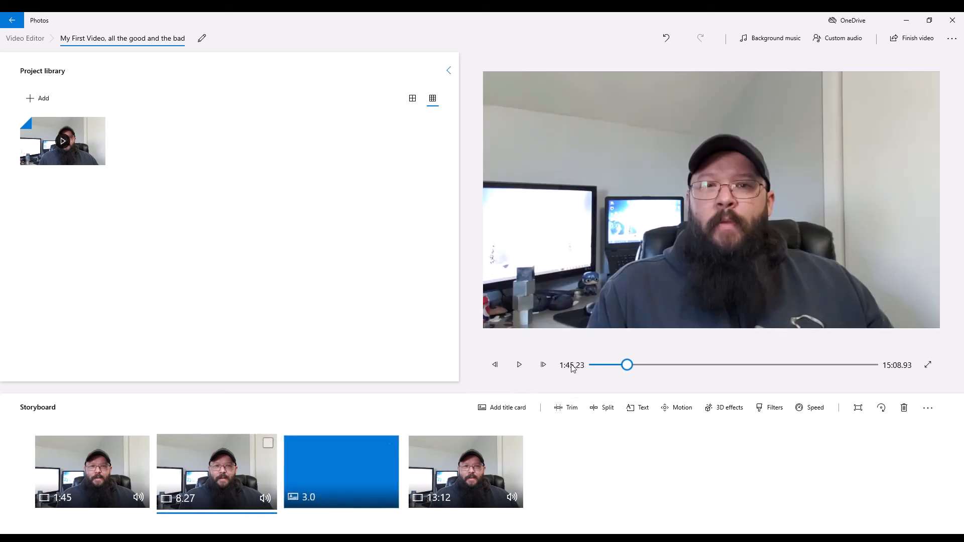
click(520, 362)
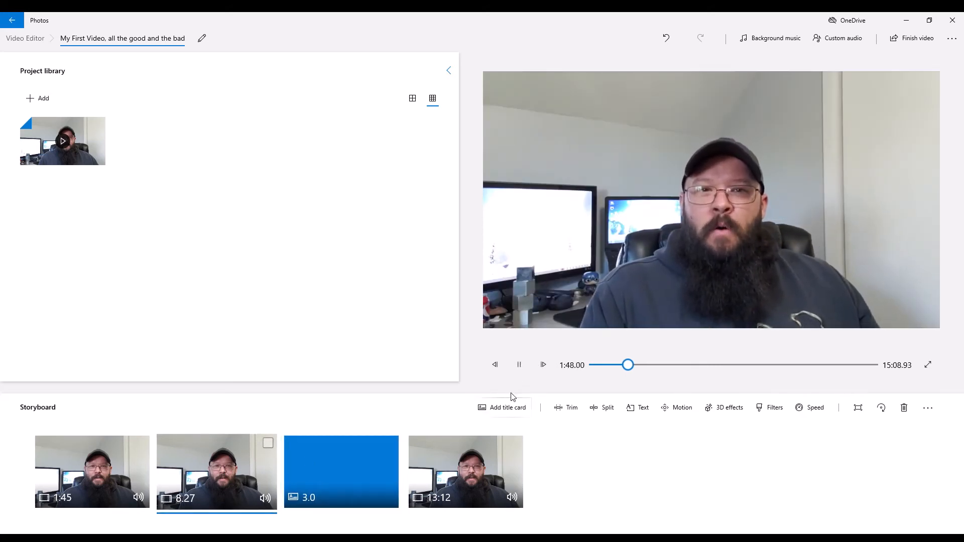
click(468, 461)
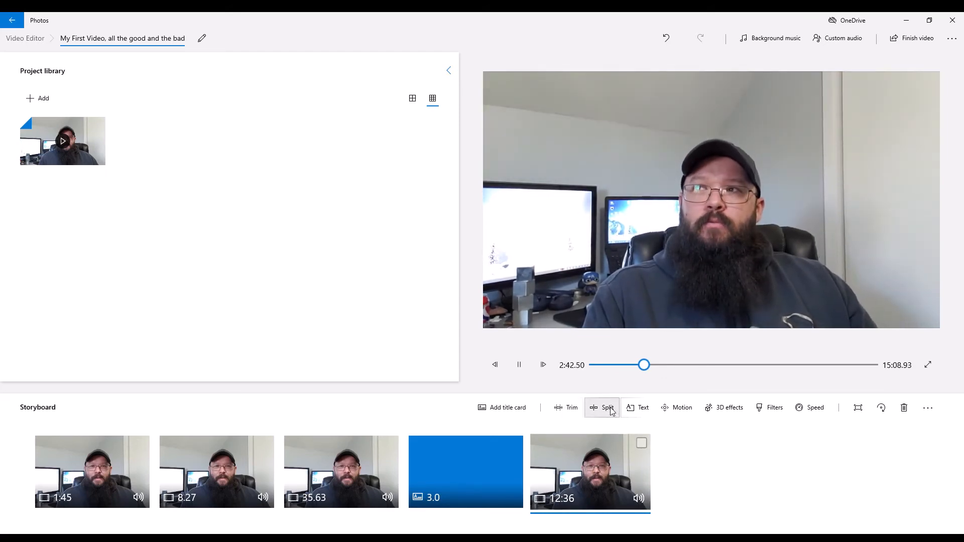
click(520, 366)
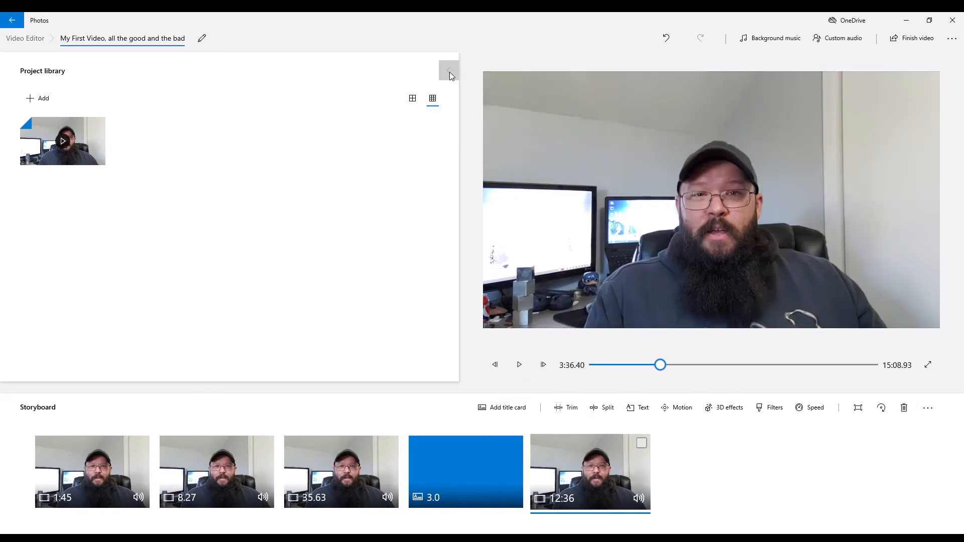
Step: Collapse the project library to enlarge the video preview
click(449, 71)
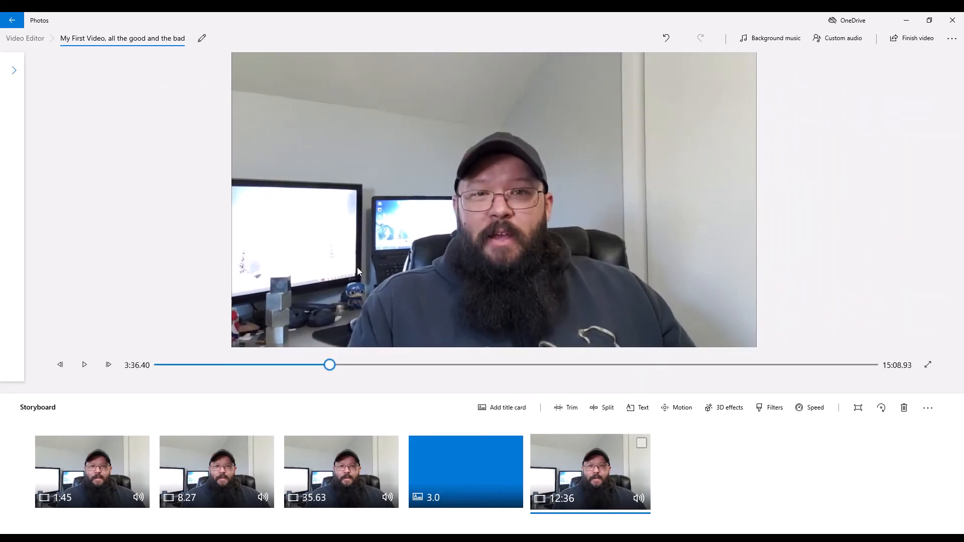
click(14, 70)
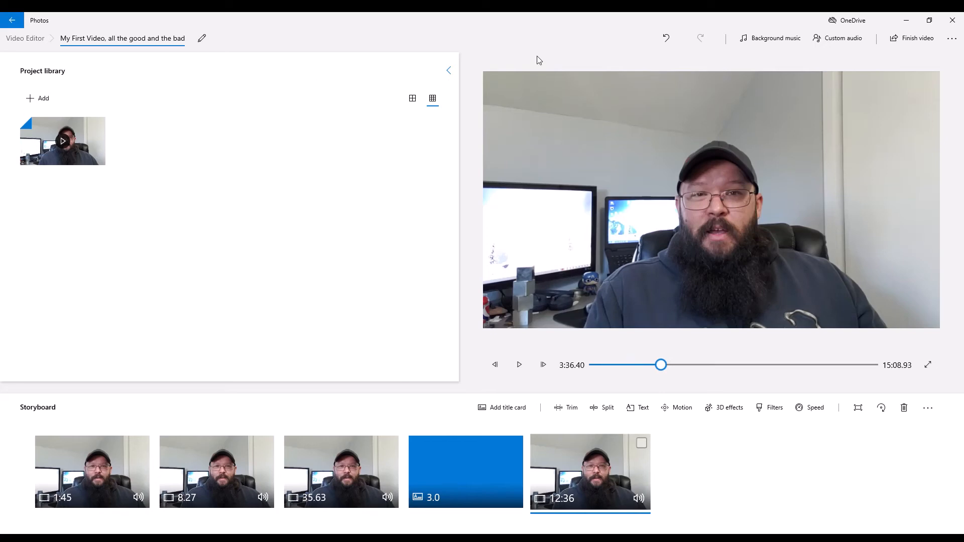
click(448, 72)
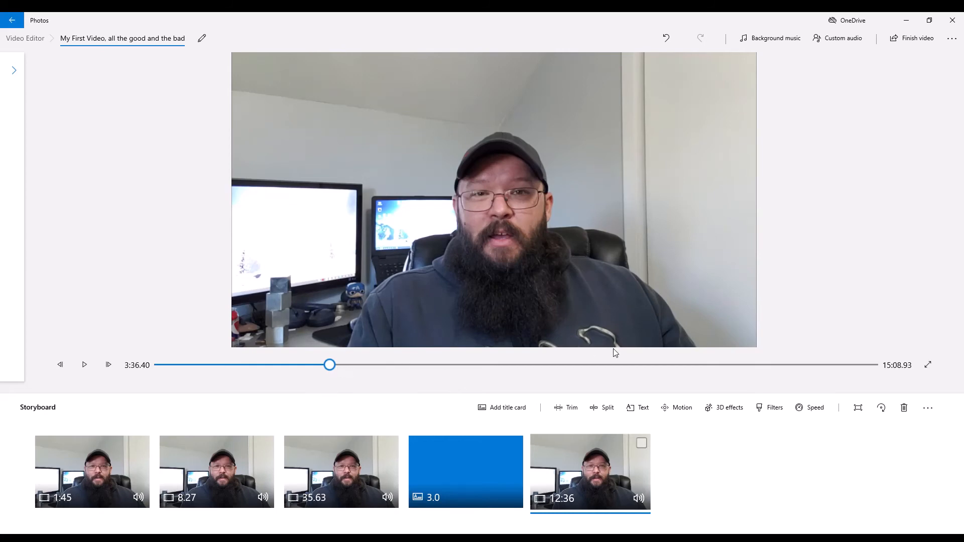
Step: Scrub back through the 12:36 clip and step backward frame by frame to about 3:02.9 to examine the footage
click(324, 366)
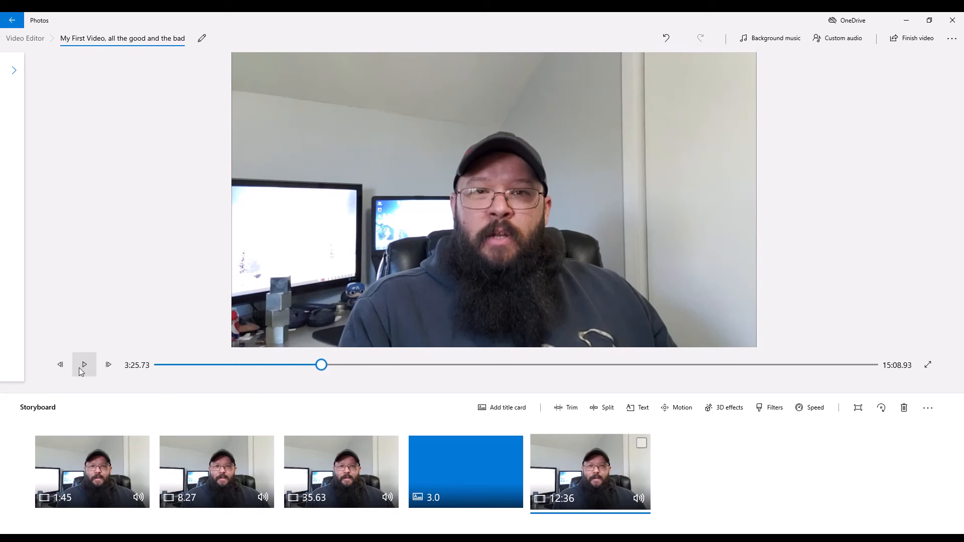
click(59, 365)
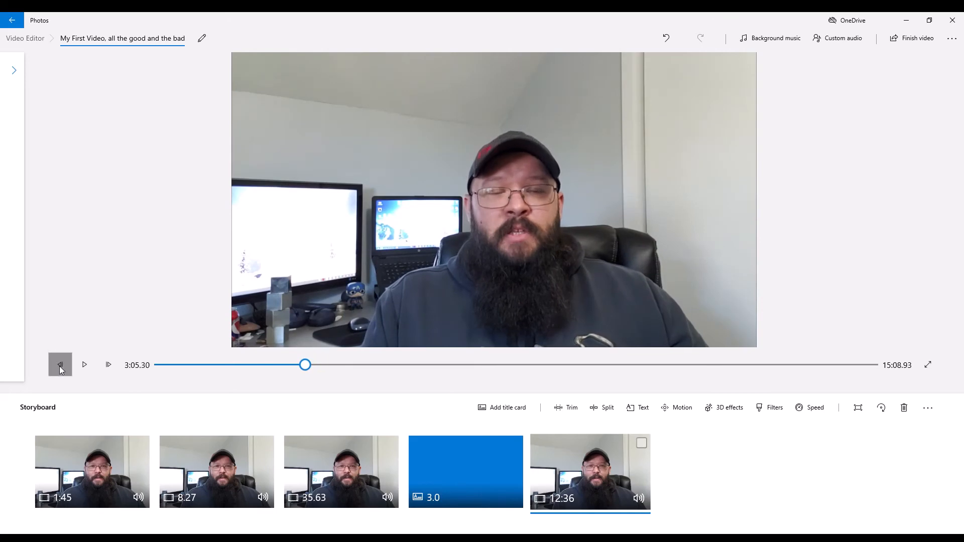
click(58, 366)
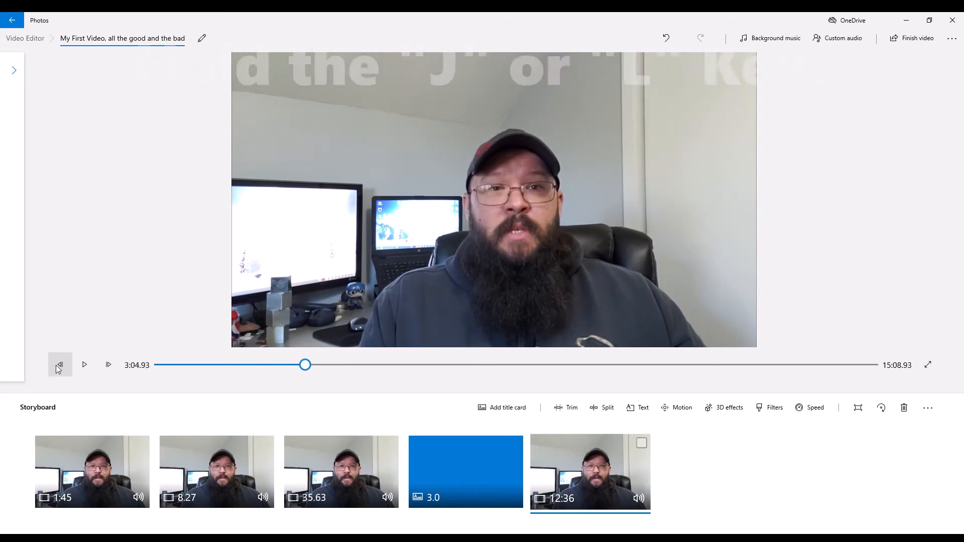
click(56, 366)
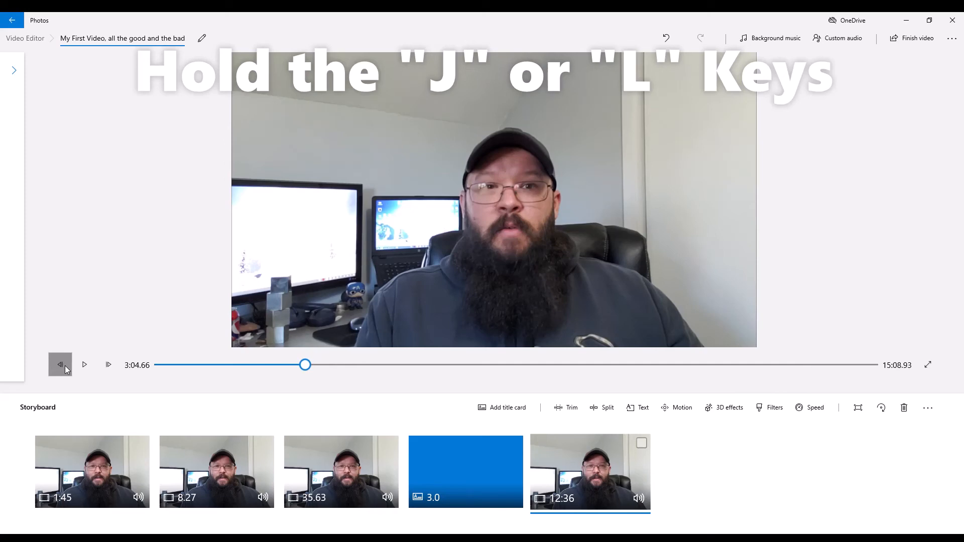
click(60, 363)
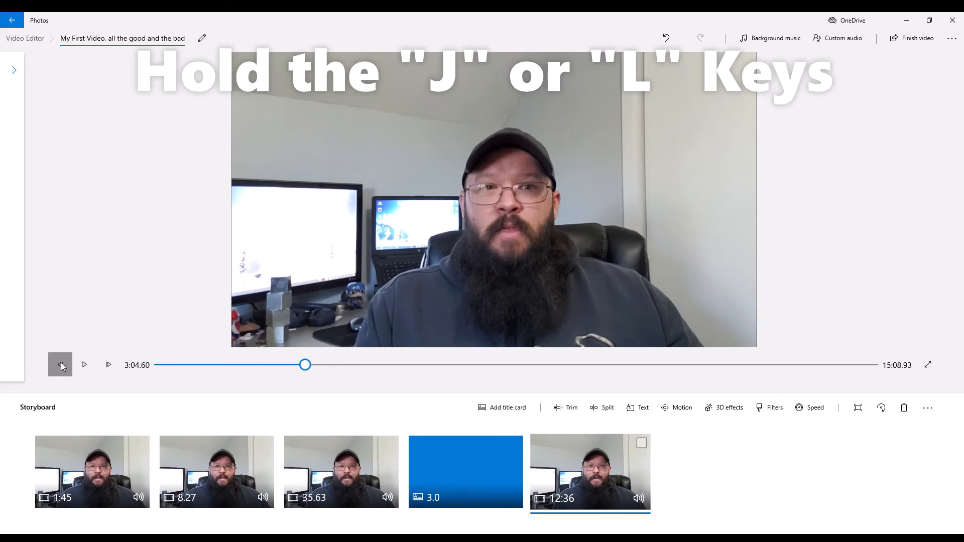
click(60, 364)
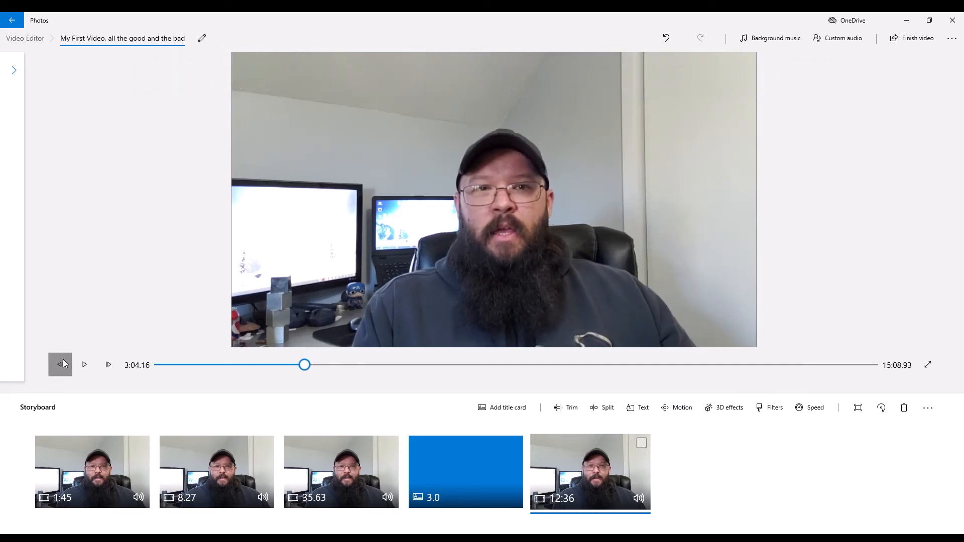
click(62, 361)
click(63, 361)
click(64, 362)
click(64, 362)
click(64, 361)
click(64, 361)
click(64, 362)
click(64, 362)
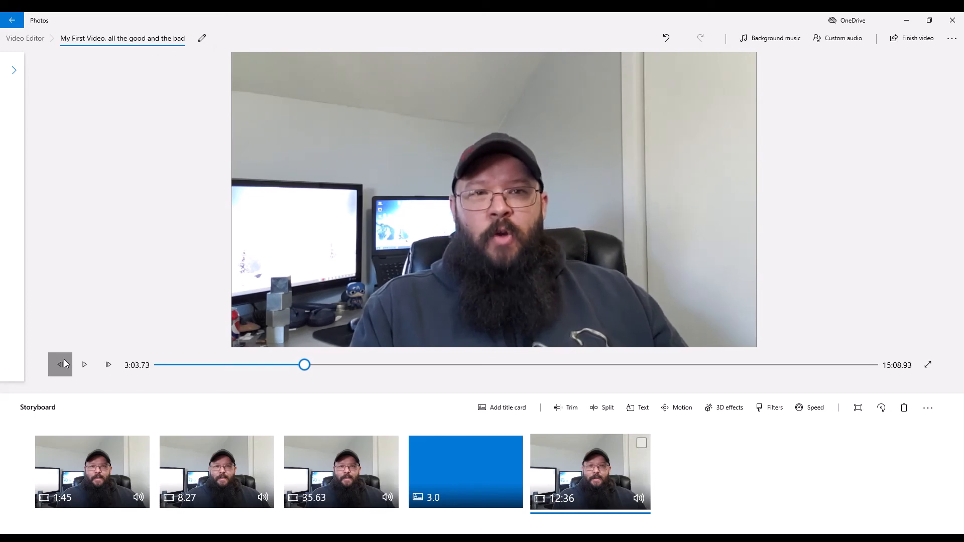
click(64, 362)
click(64, 362)
click(64, 363)
click(63, 363)
click(63, 363)
click(63, 363)
click(63, 363)
click(63, 364)
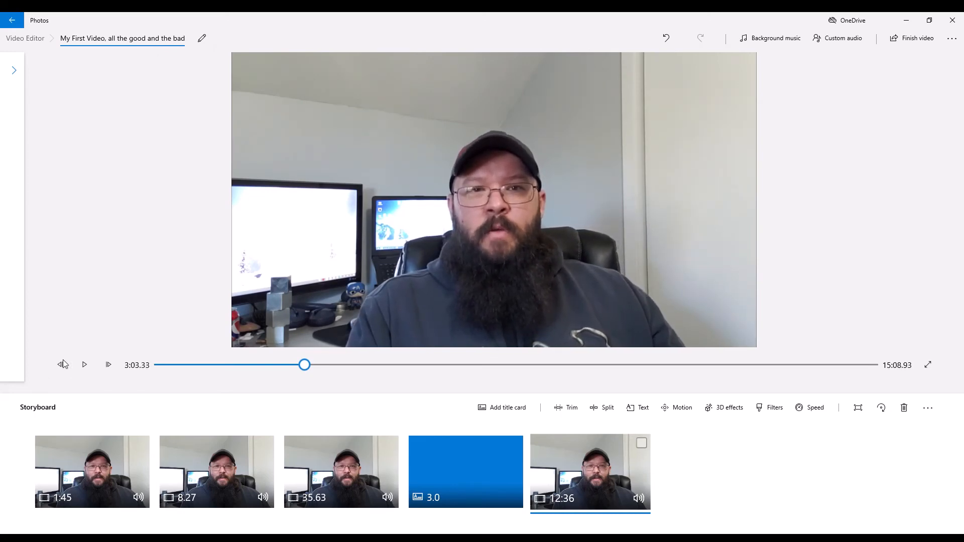
click(63, 362)
click(62, 361)
click(63, 360)
click(62, 360)
click(62, 361)
click(62, 360)
click(62, 361)
click(62, 361)
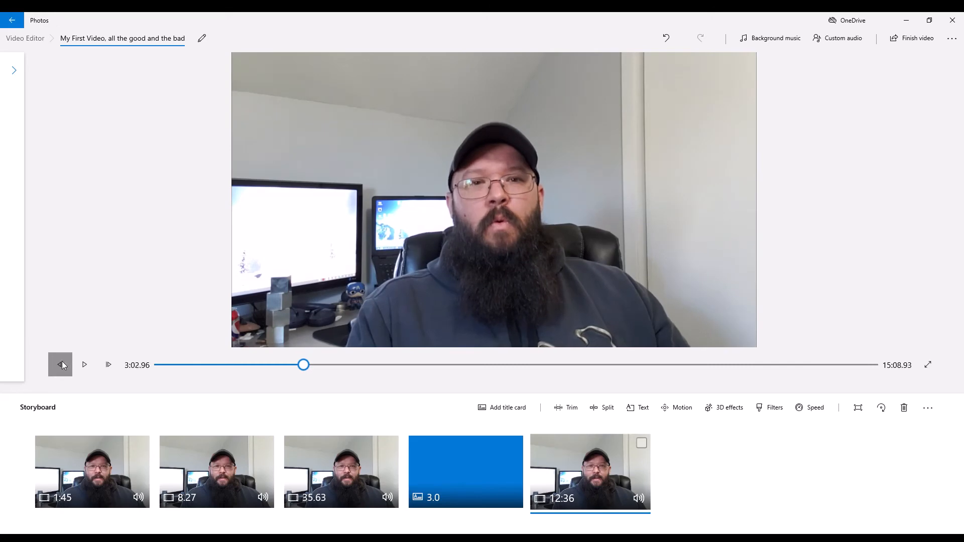
click(61, 361)
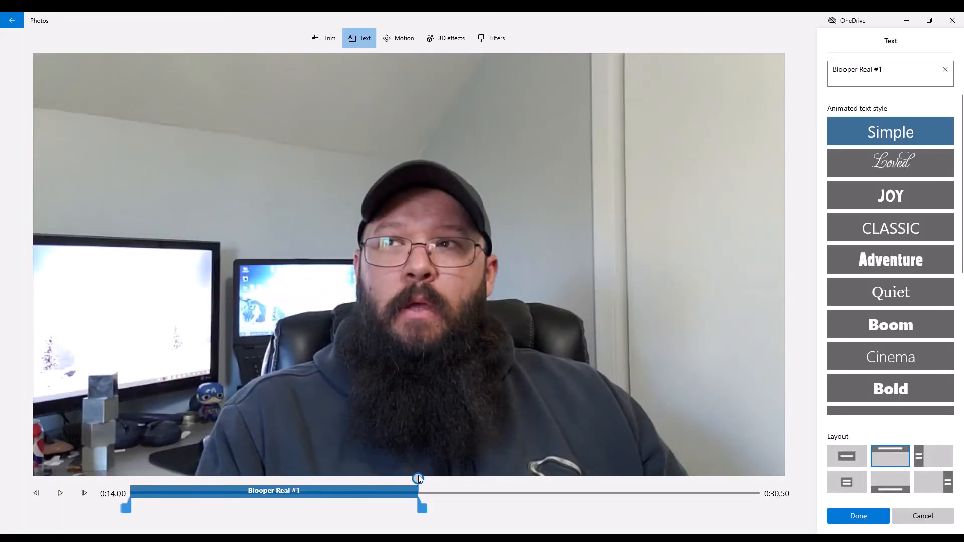
Step: Return the playhead to the start of the 0:30.50 clip to preview its "Blooper Real #1" text
drag(418, 475, 125, 490)
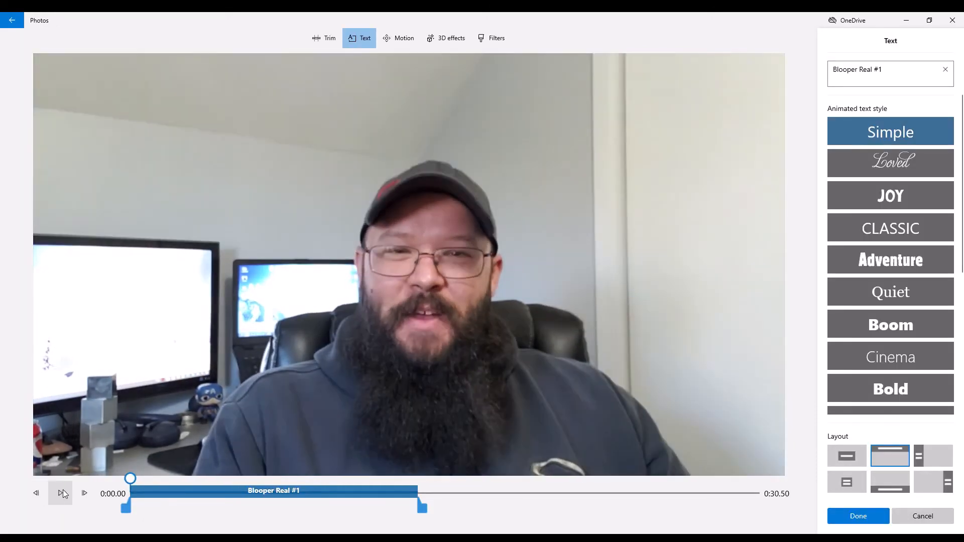